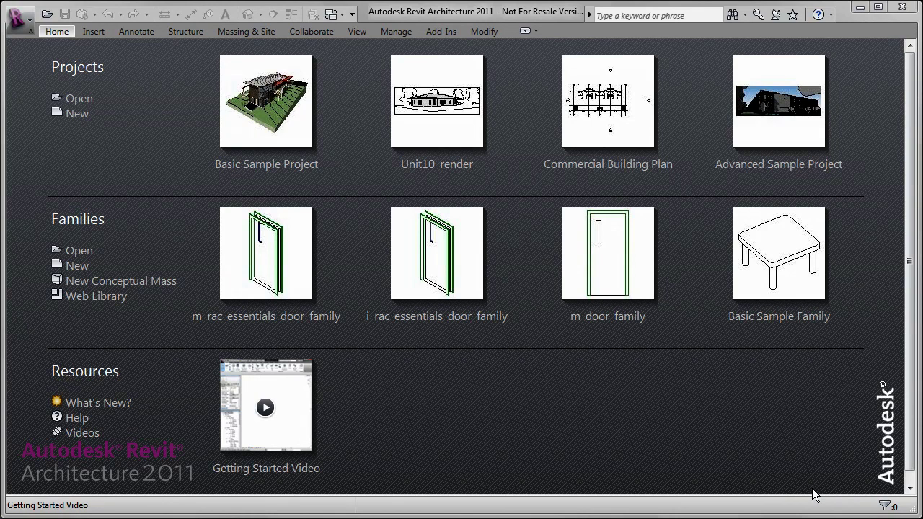
- Open the Basic Sample Project and browse the Insert, Annotate and Home ribbon tabs
click(299, 165)
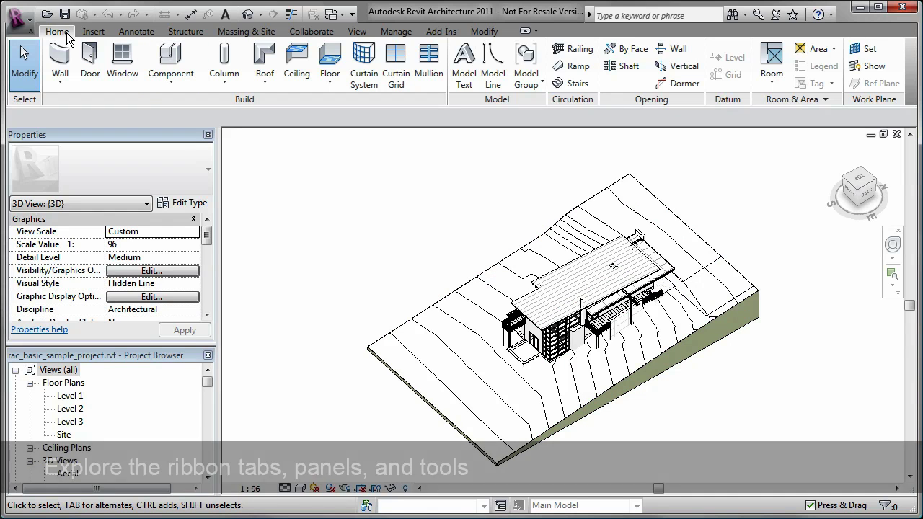
click(93, 31)
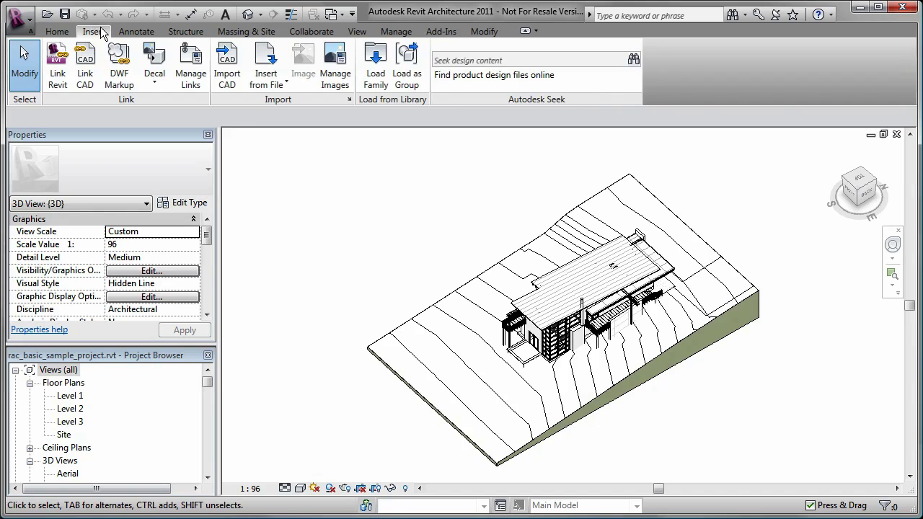
click(125, 37)
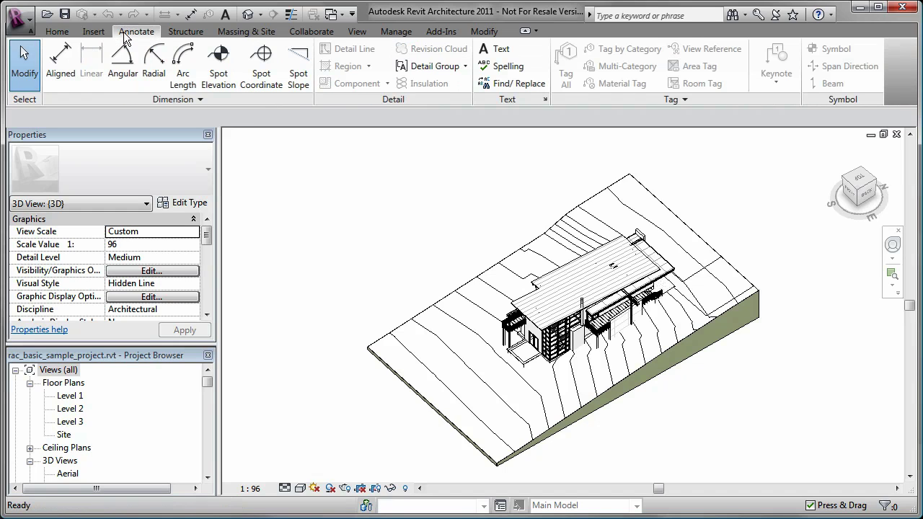
click(58, 32)
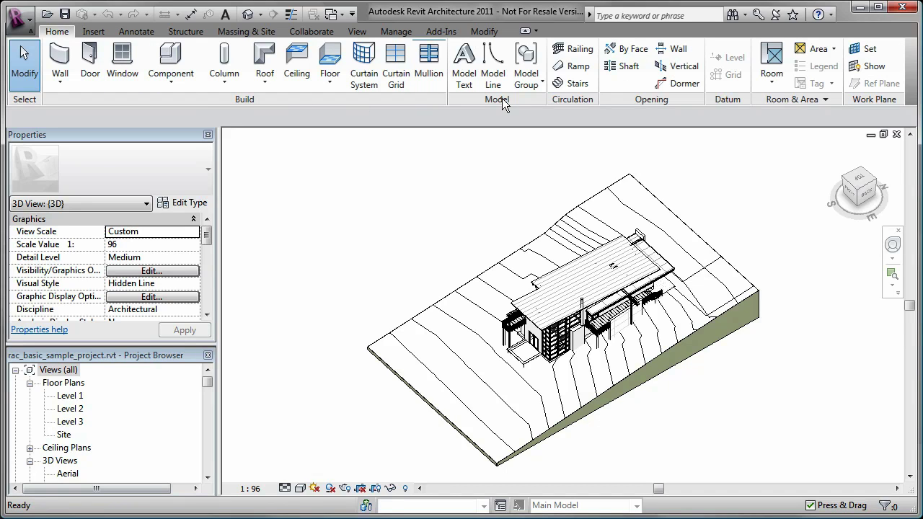
- Inspect the available Floor, Column and Wall types in their drop-downs
click(336, 83)
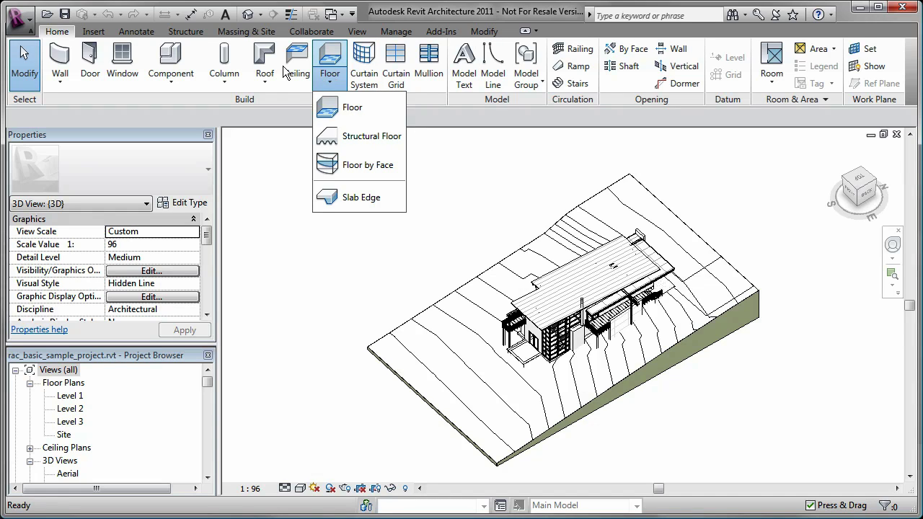
click(227, 83)
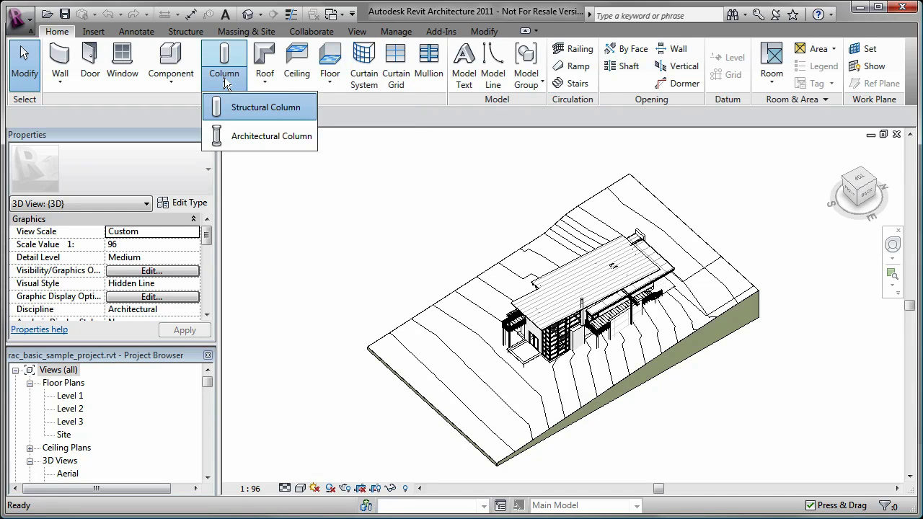
click(60, 78)
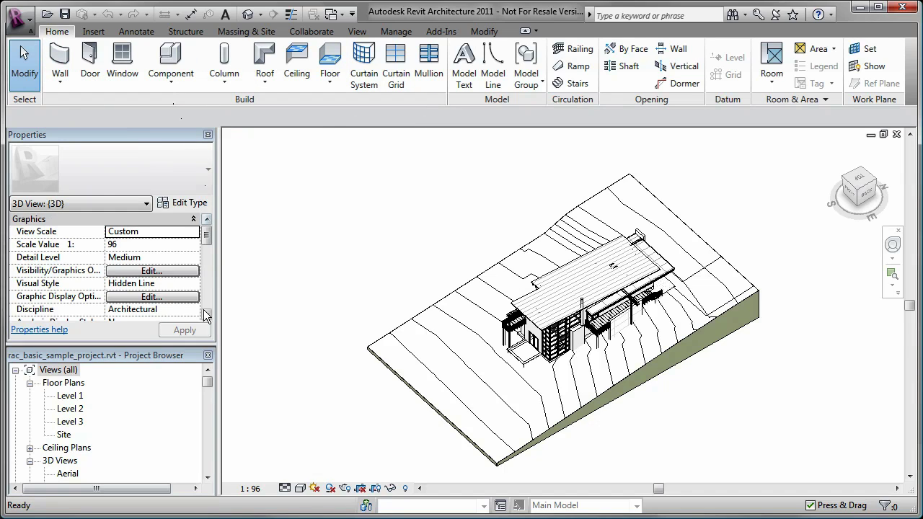
- Visit the Level 1 and Level 2 plans, Kitchen perspective and East elevation in turn
double_click(70, 396)
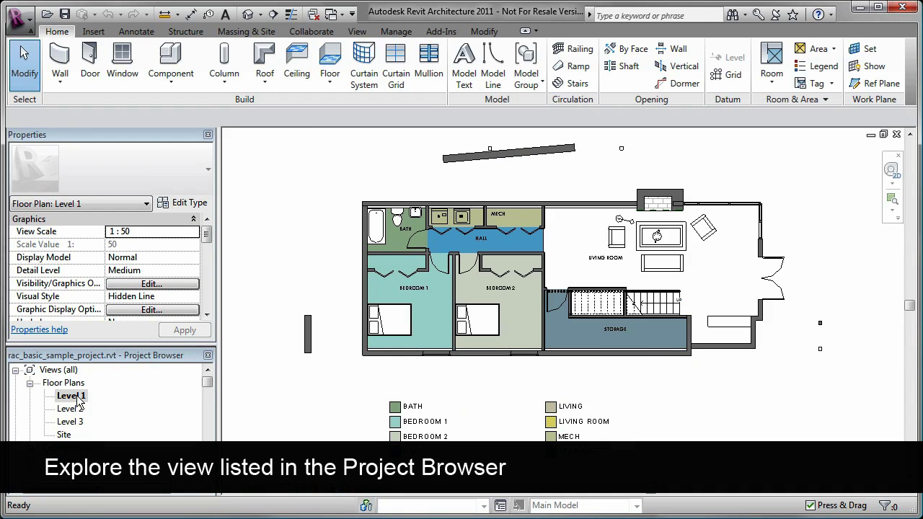
double_click(76, 411)
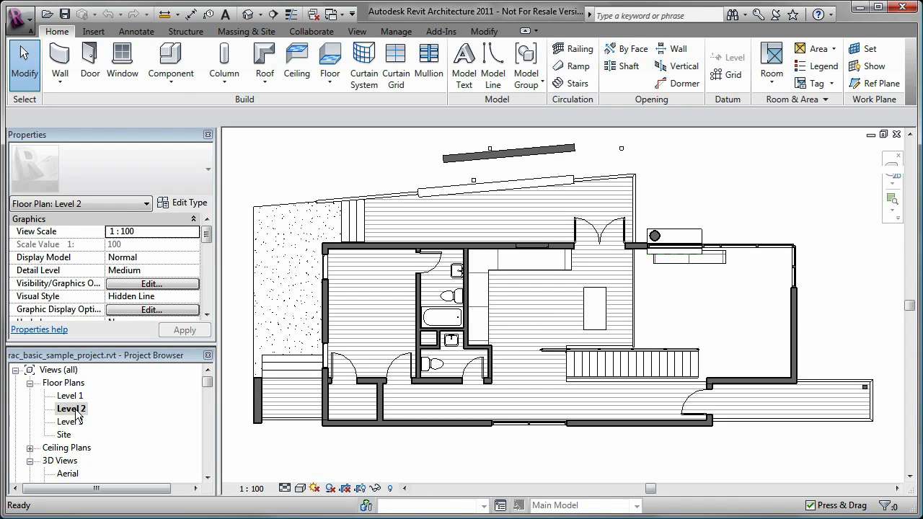
click(210, 436)
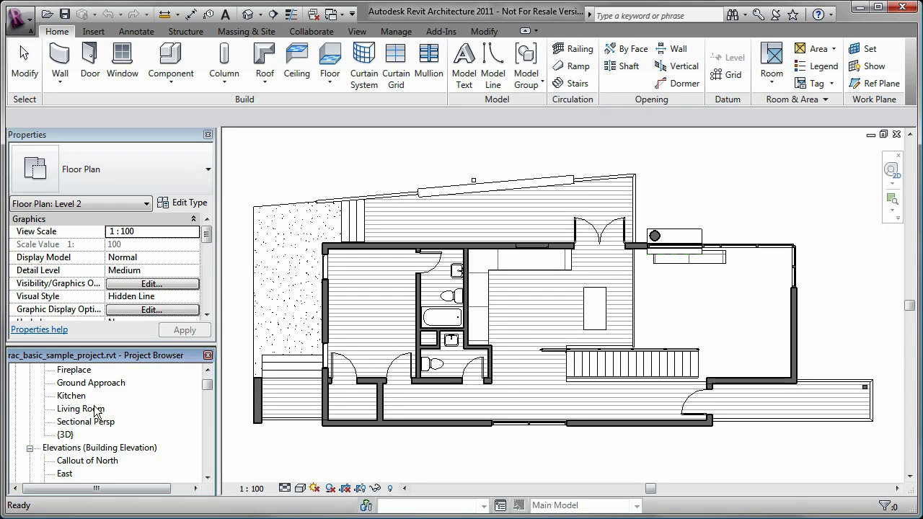
double_click(71, 398)
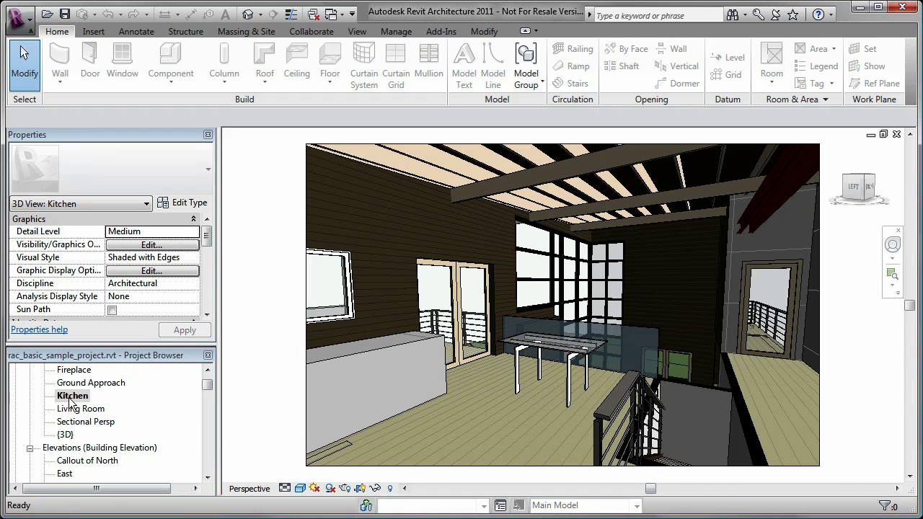
double_click(64, 473)
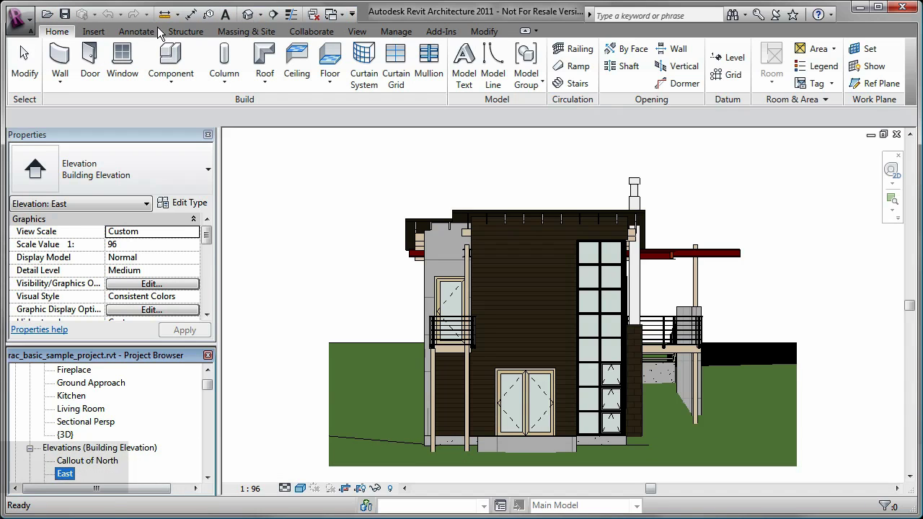
- Scroll the Project Browser up and reopen the Level 2 floor plan
mouse_move(75, 62)
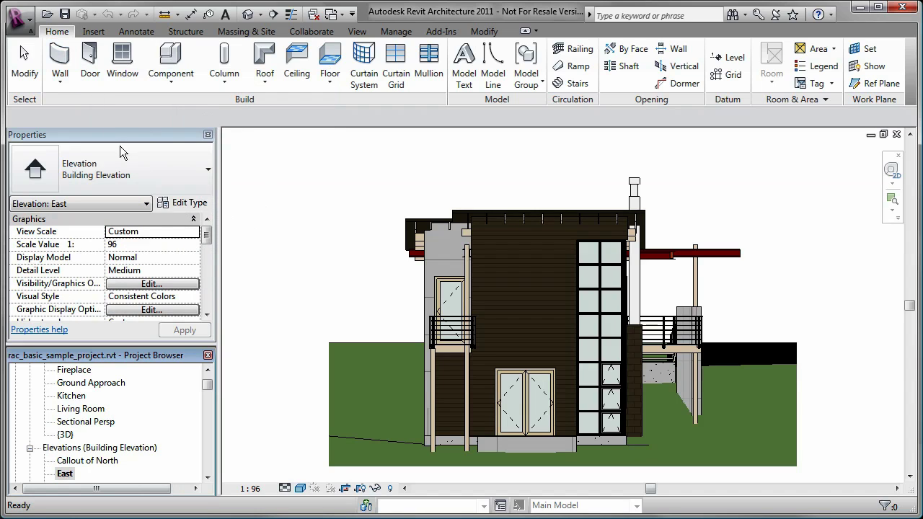
drag(208, 390, 208, 374)
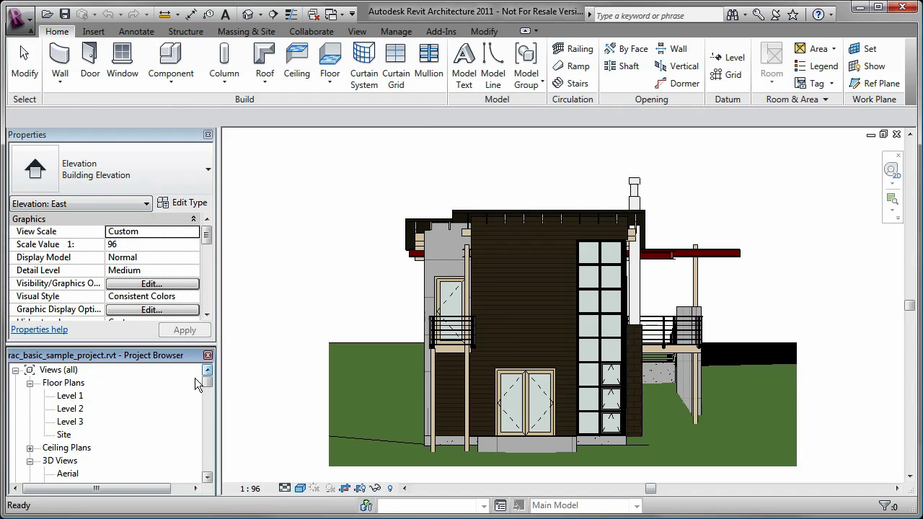
double_click(70, 409)
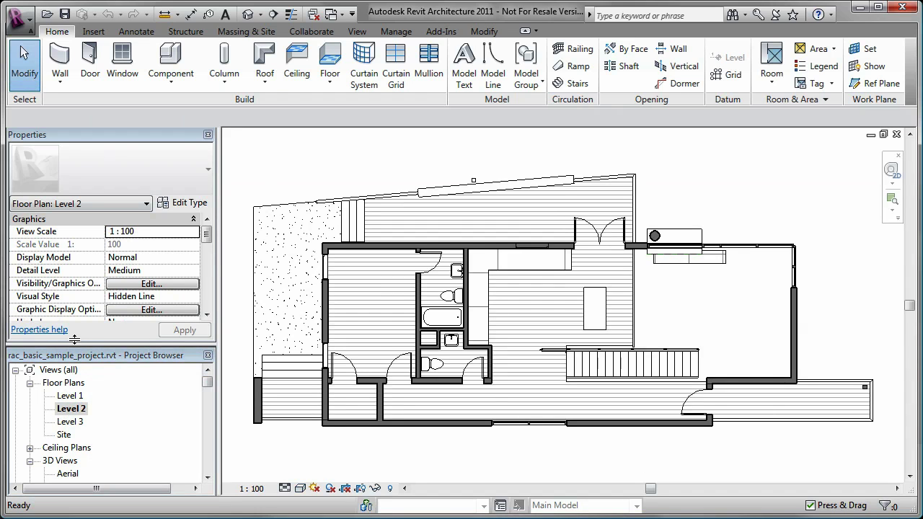
- Cancel a started wall, inspect the top CORR wall's properties, then deselect it
click(60, 56)
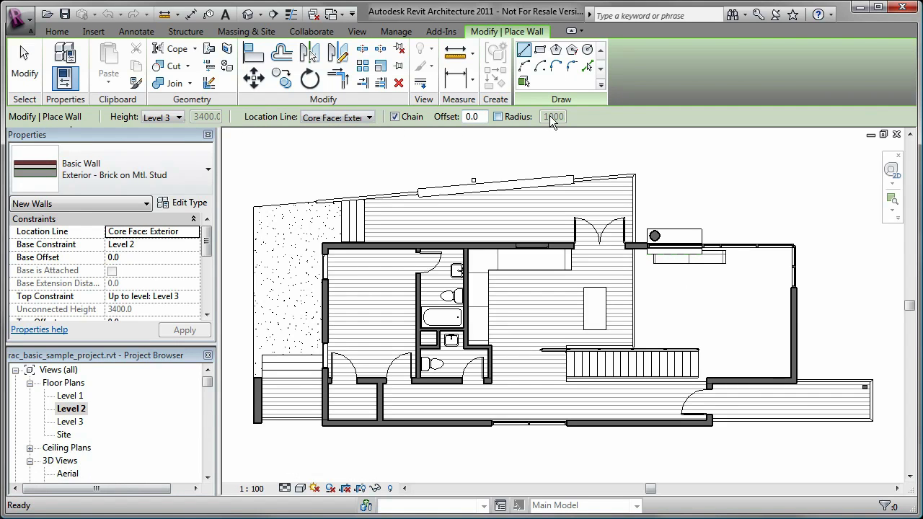
mouse_move(213, 238)
mouse_down()
mouse_move(212, 310)
mouse_move(209, 247)
mouse_up()
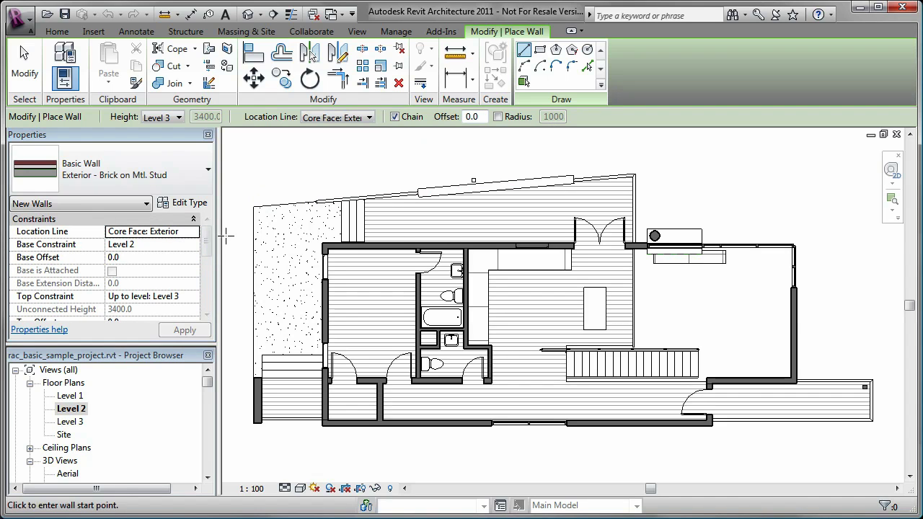
key(Escape)
key(Escape)
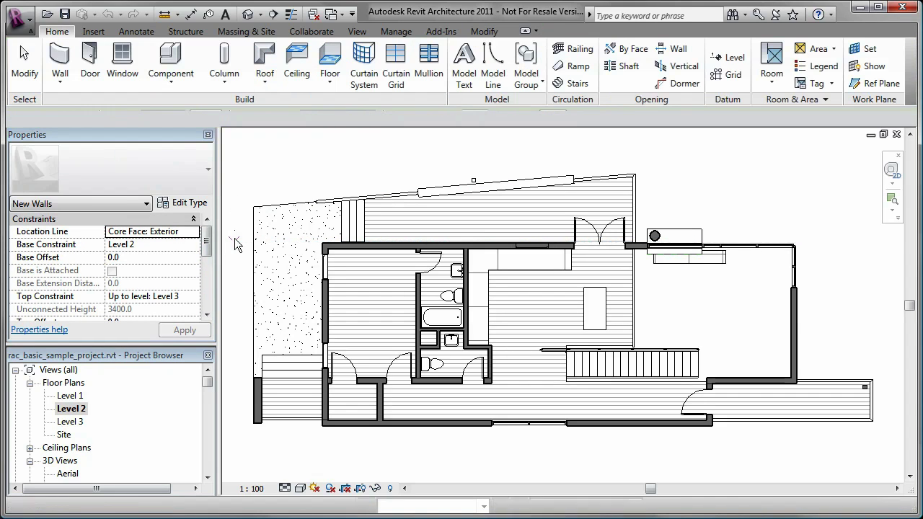
click(337, 249)
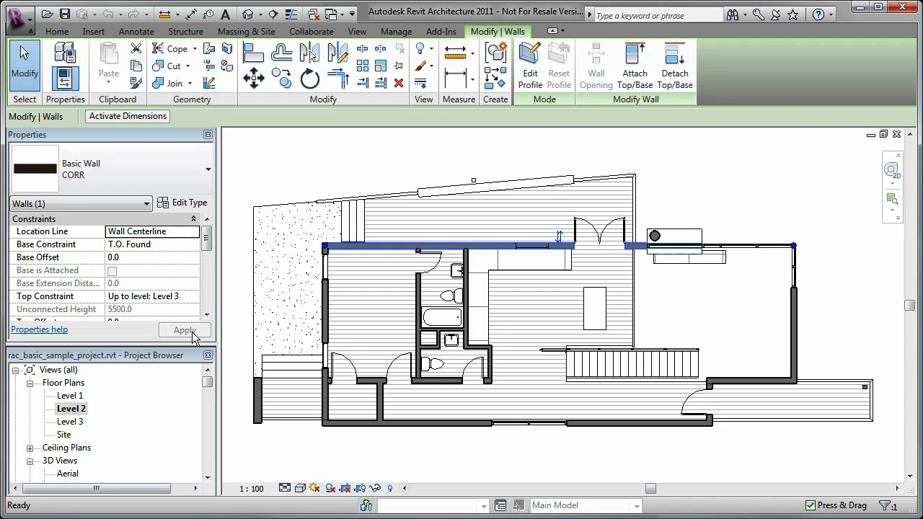
click(232, 373)
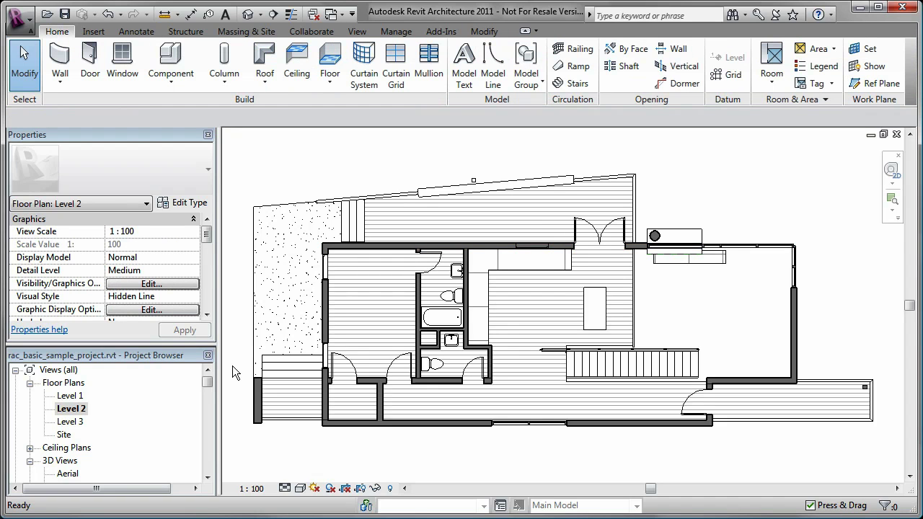
- Zoom to fit with ZF and open the North elevation from its marker
key(z)
key(f)
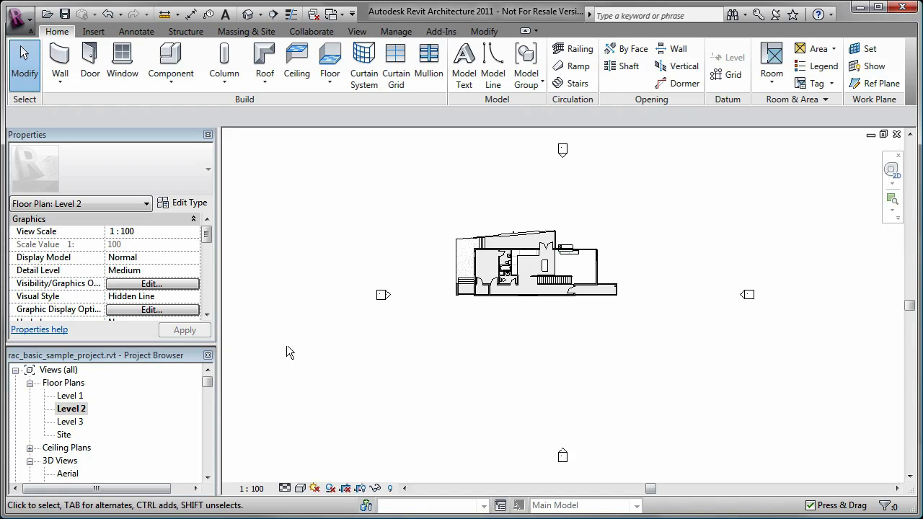
double_click(563, 155)
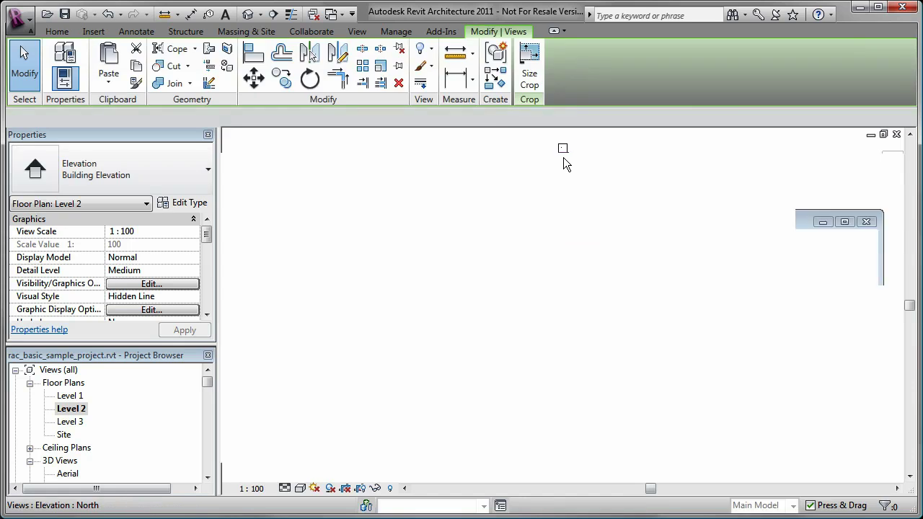
- Scroll the Project Browser down and select the default {3D} view
drag(207, 381, 209, 389)
click(212, 369)
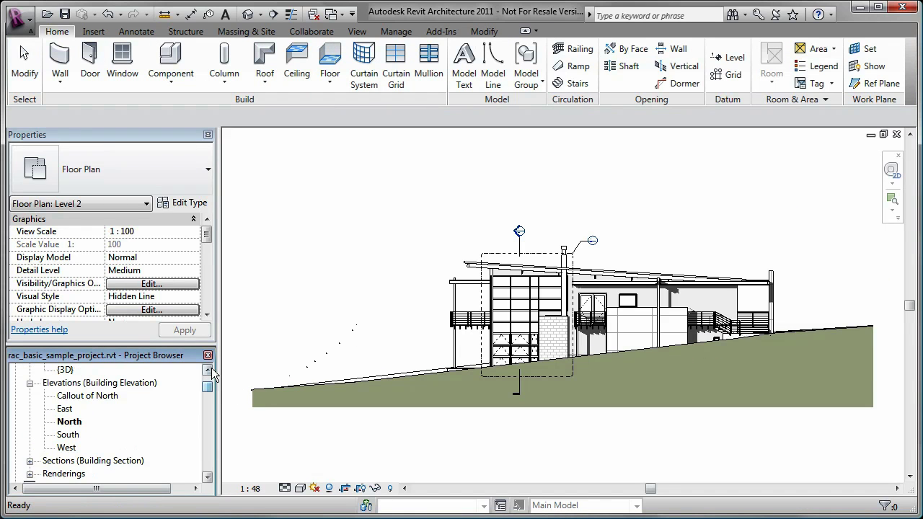
click(212, 369)
click(211, 369)
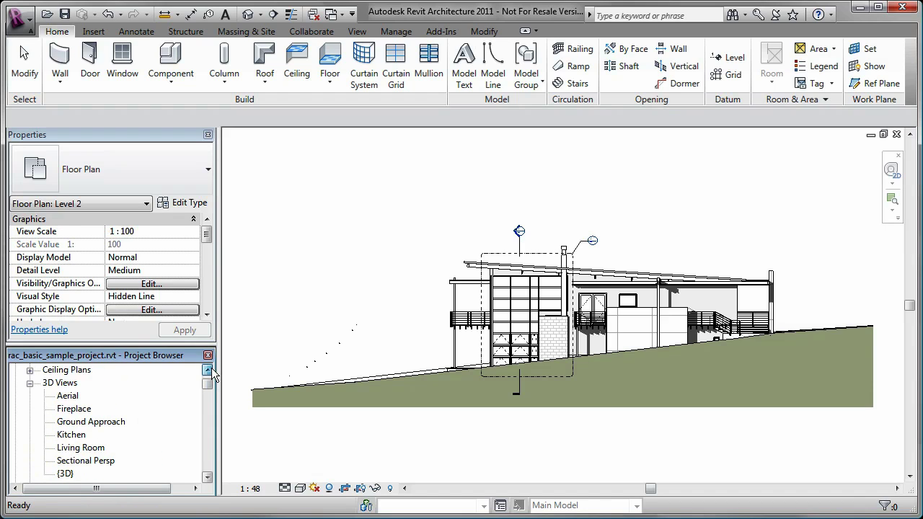
click(61, 475)
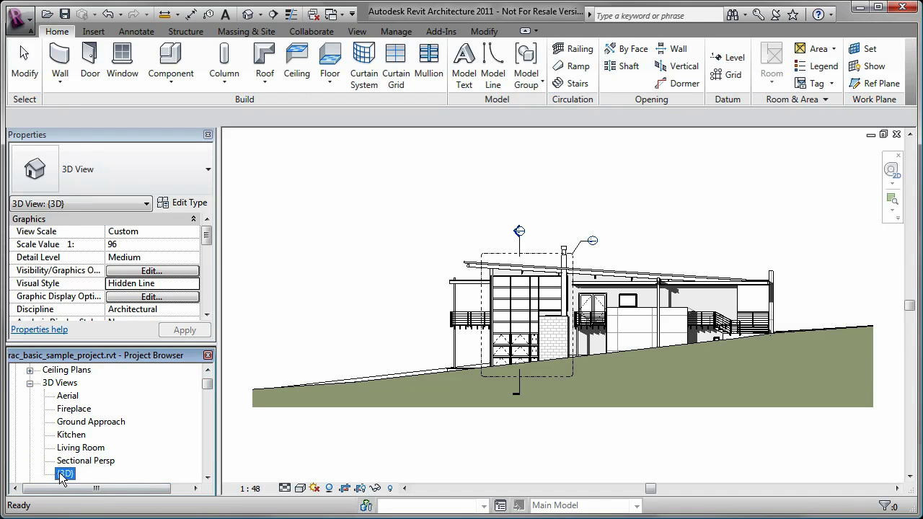
- Open the {3D} view and orbit it through top, left and corner ViewCube views
double_click(64, 475)
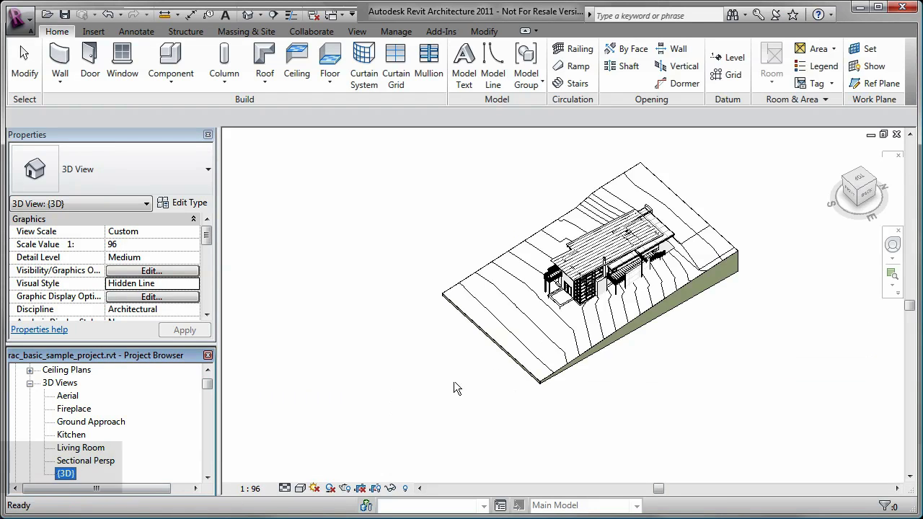
click(863, 183)
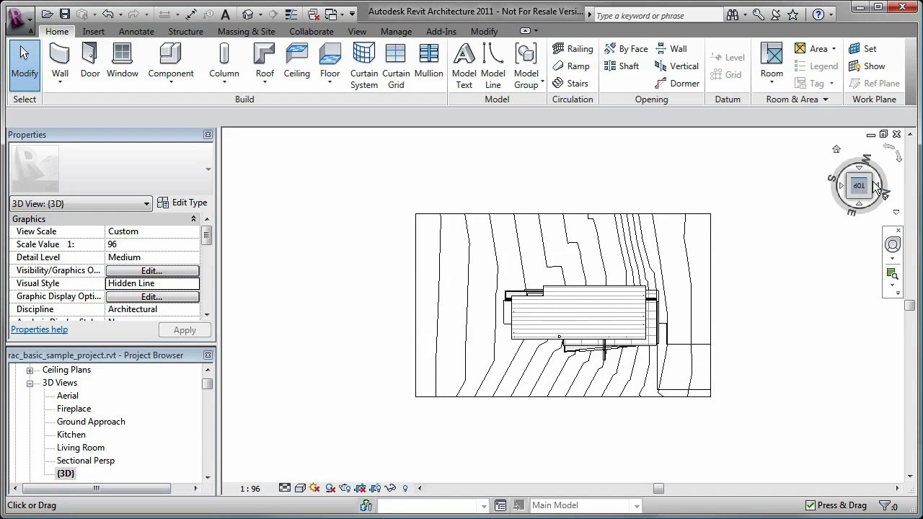
click(887, 193)
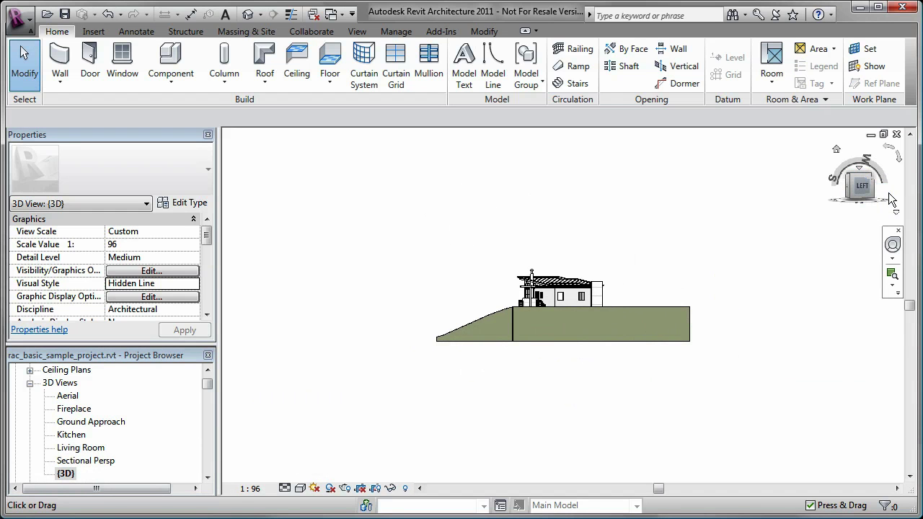
click(878, 175)
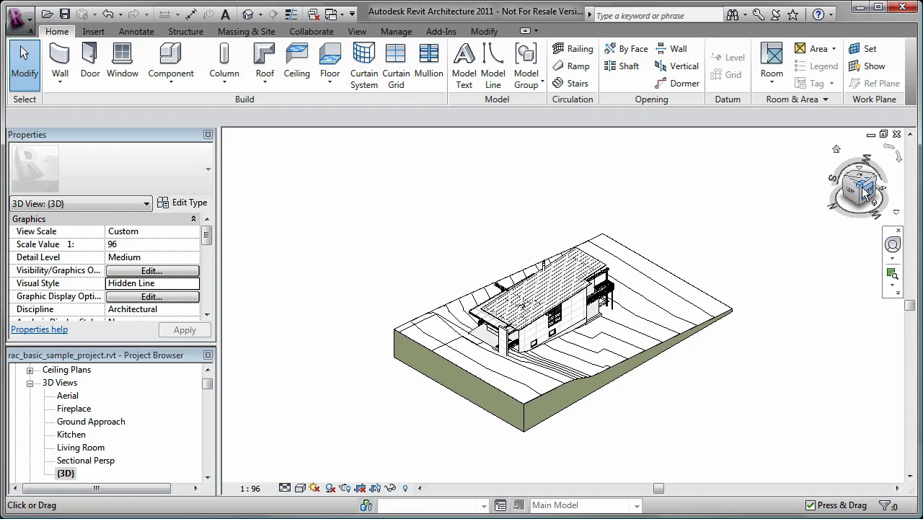
drag(872, 192, 771, 227)
- Switch to front, oblique and Home ViewCube views, then show the zoom options
click(864, 192)
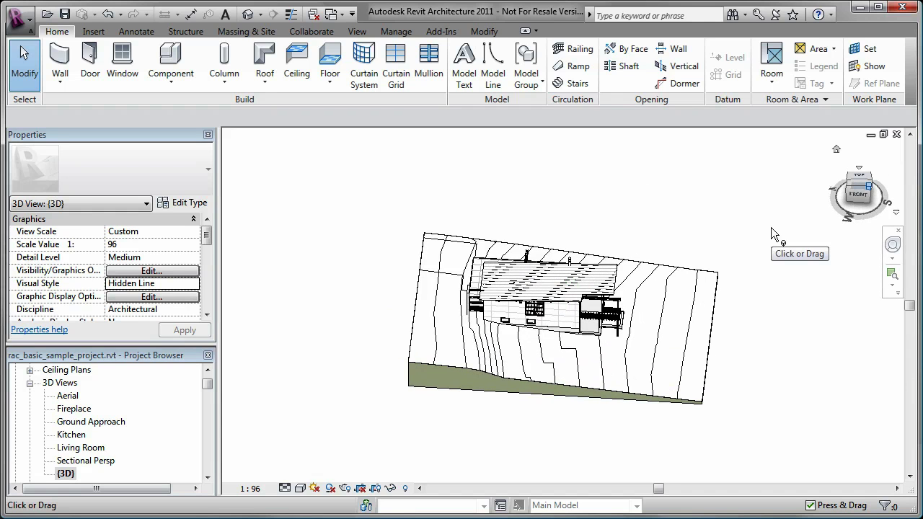
click(847, 184)
click(837, 150)
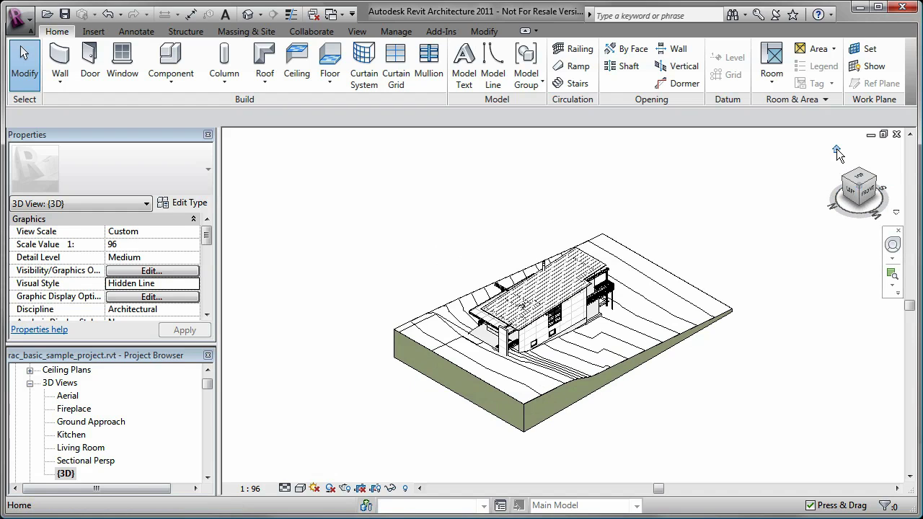
click(837, 149)
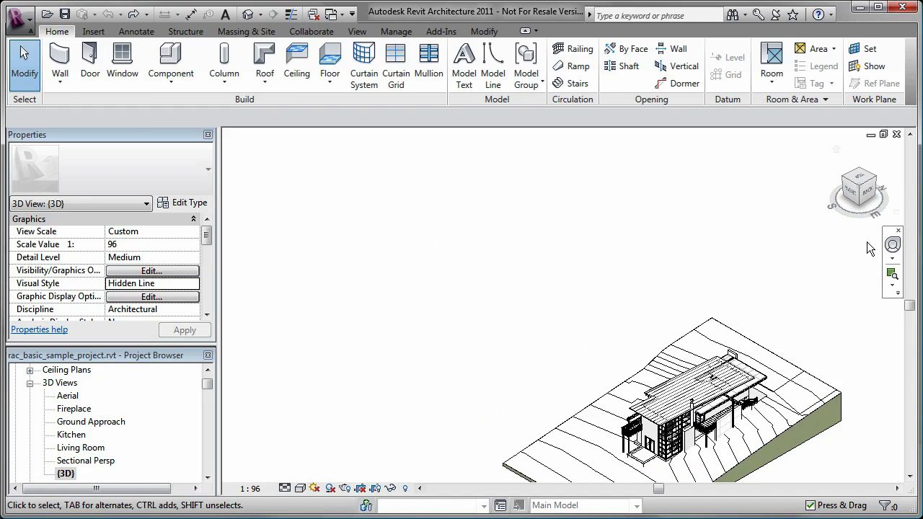
click(897, 286)
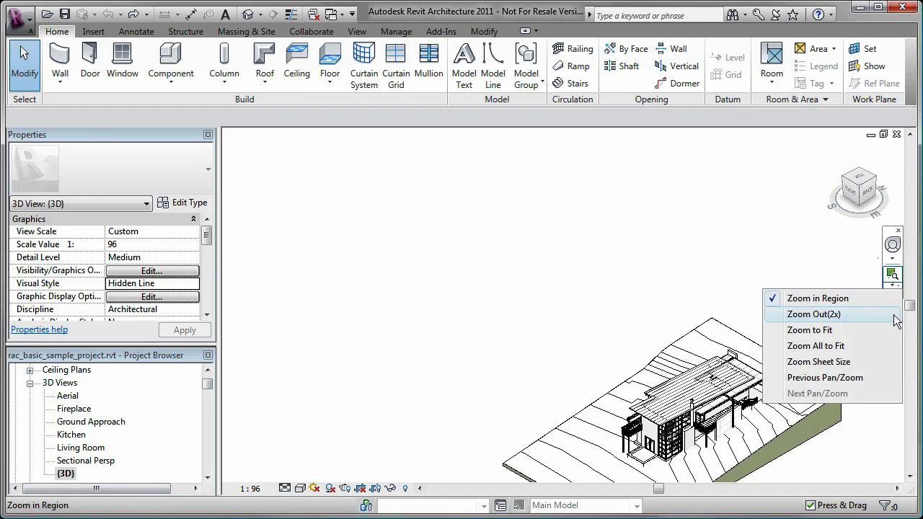